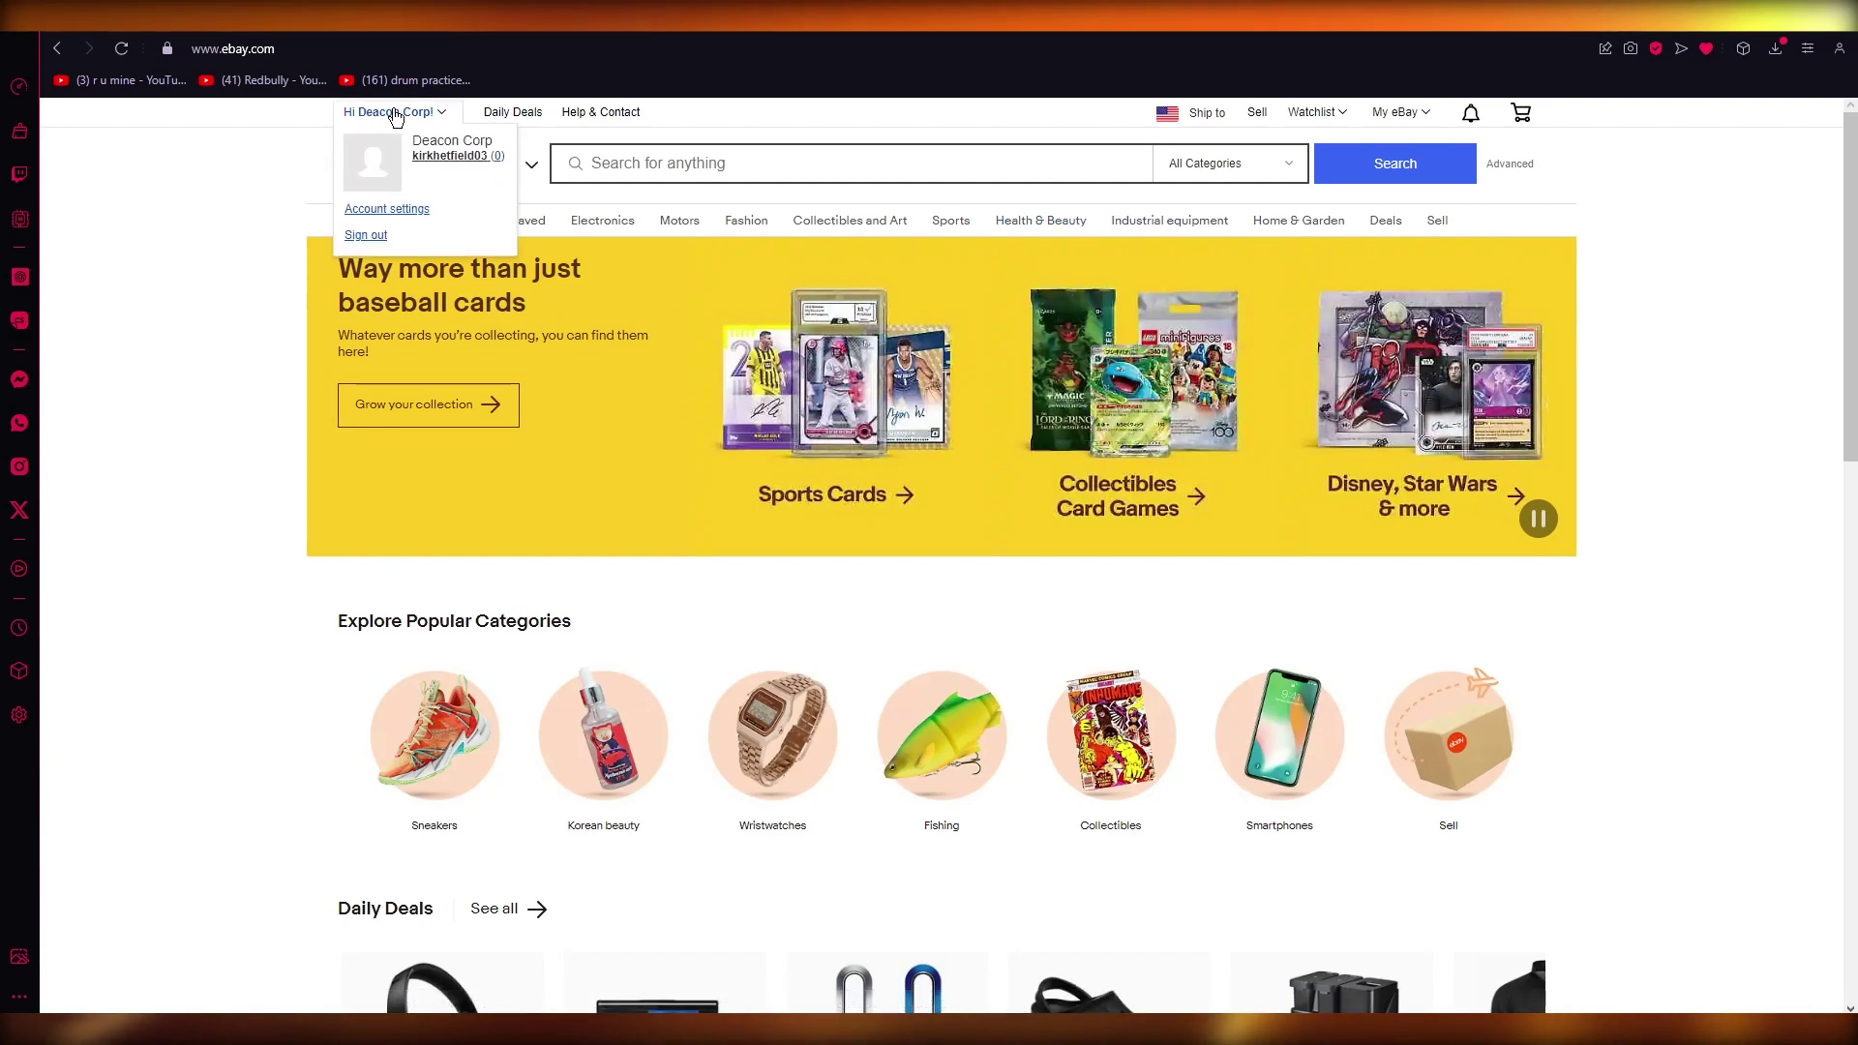
# Step: Open Account settings in My eBay to show Personal Info, Payment Information and Preferences
pyautogui.click(387, 214)
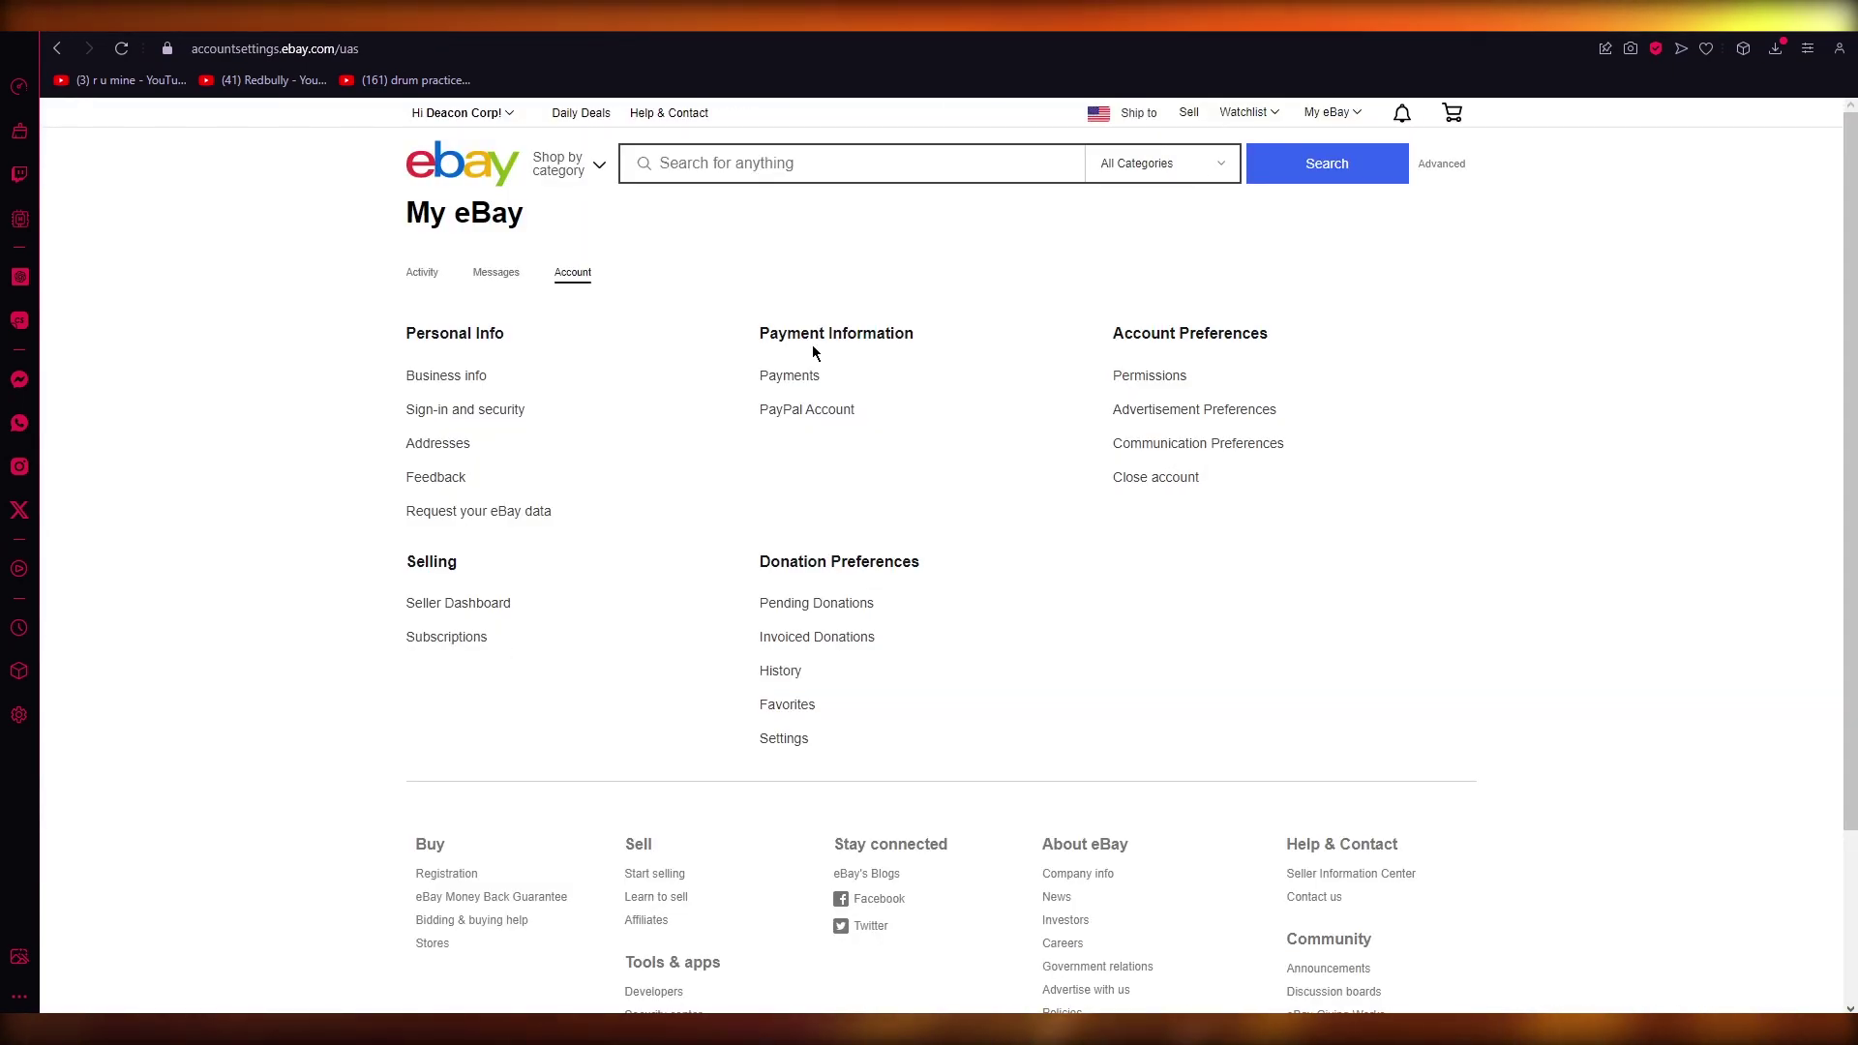
# Step: View the PayPal Account notice, then open the 'How immediate payment works' help article
pyautogui.click(813, 403)
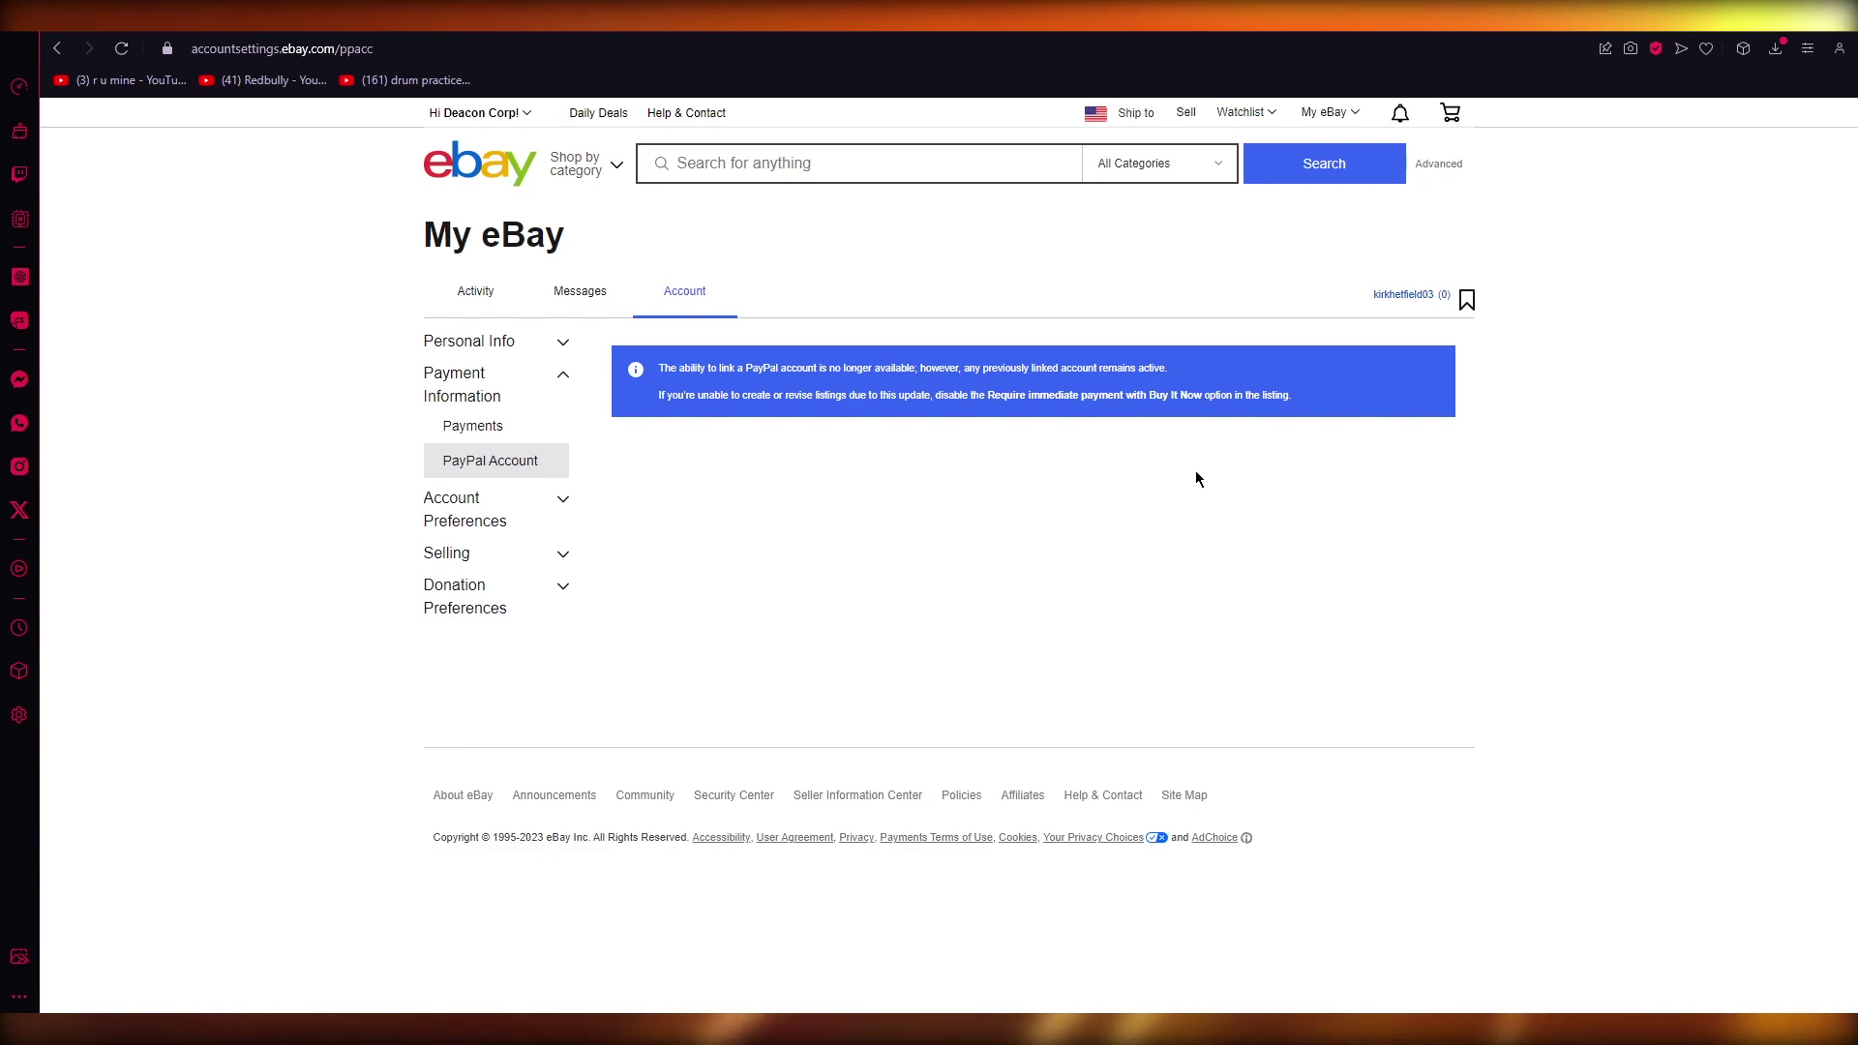
pyautogui.click(1025, 396)
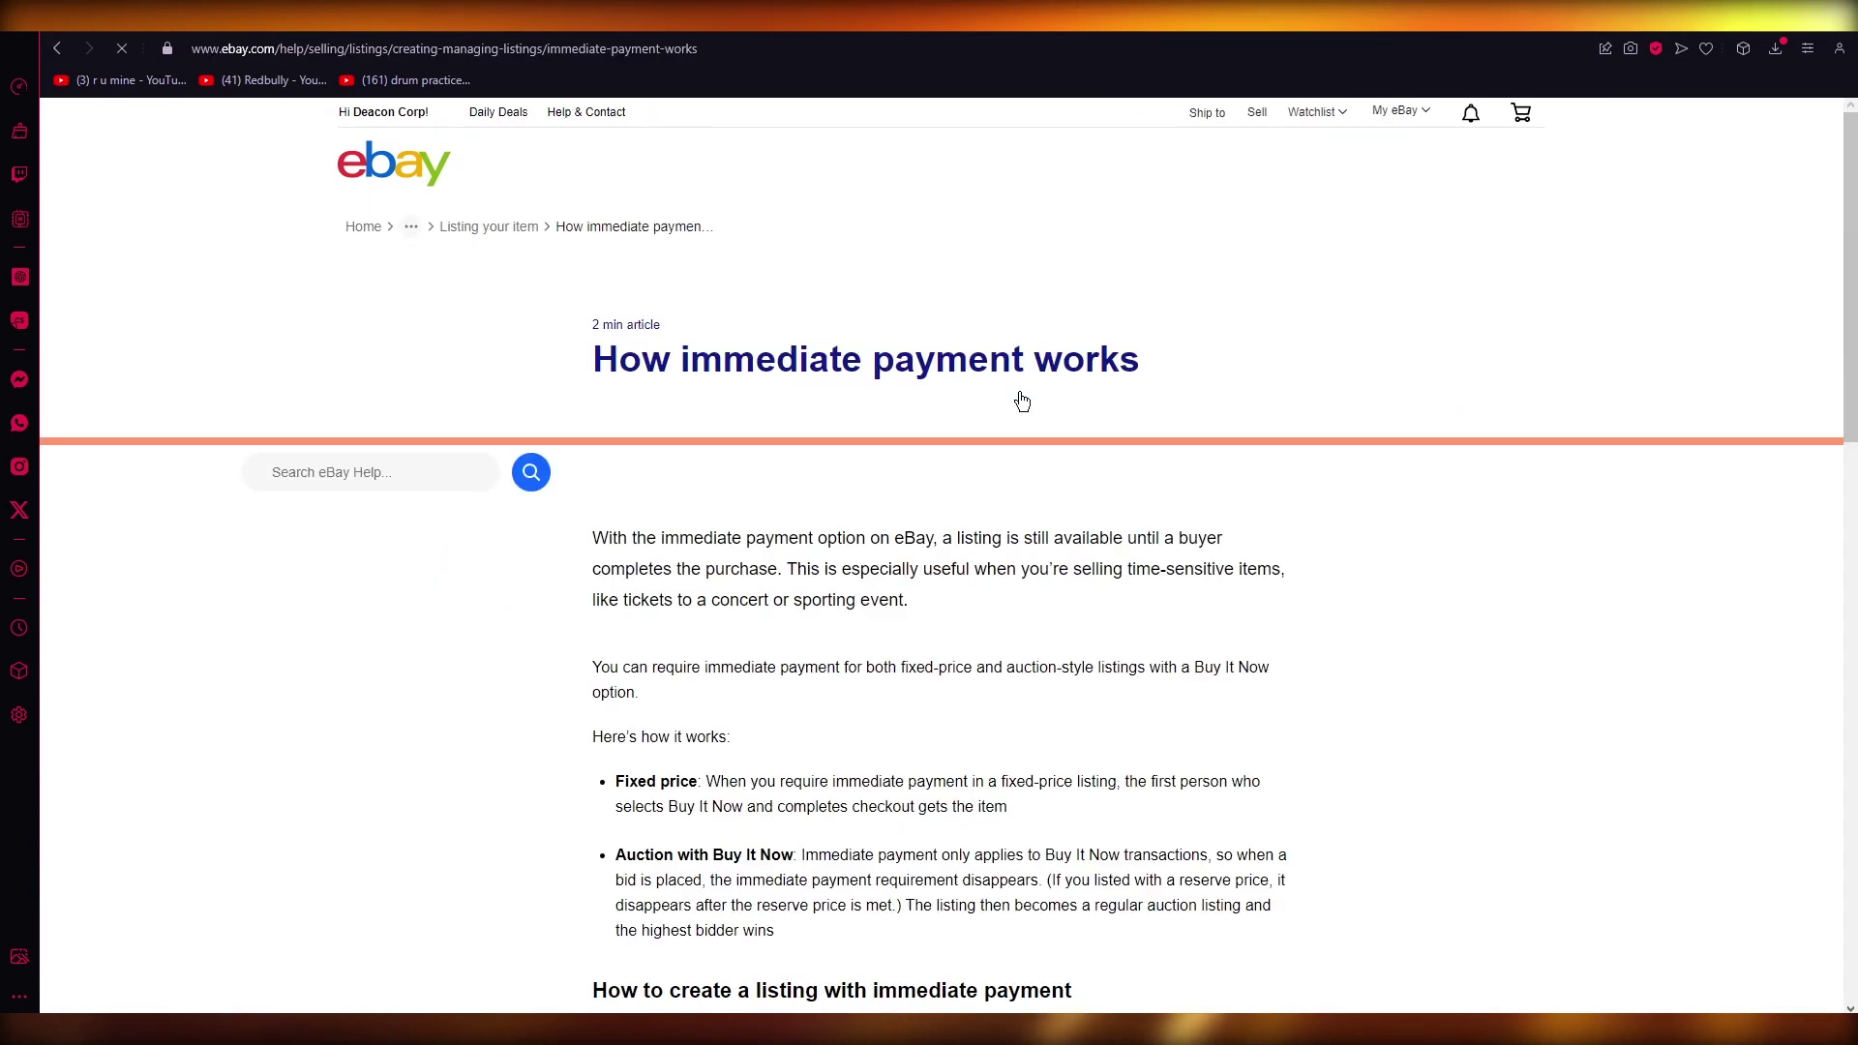
pyautogui.scroll(-5, 1021, 400)
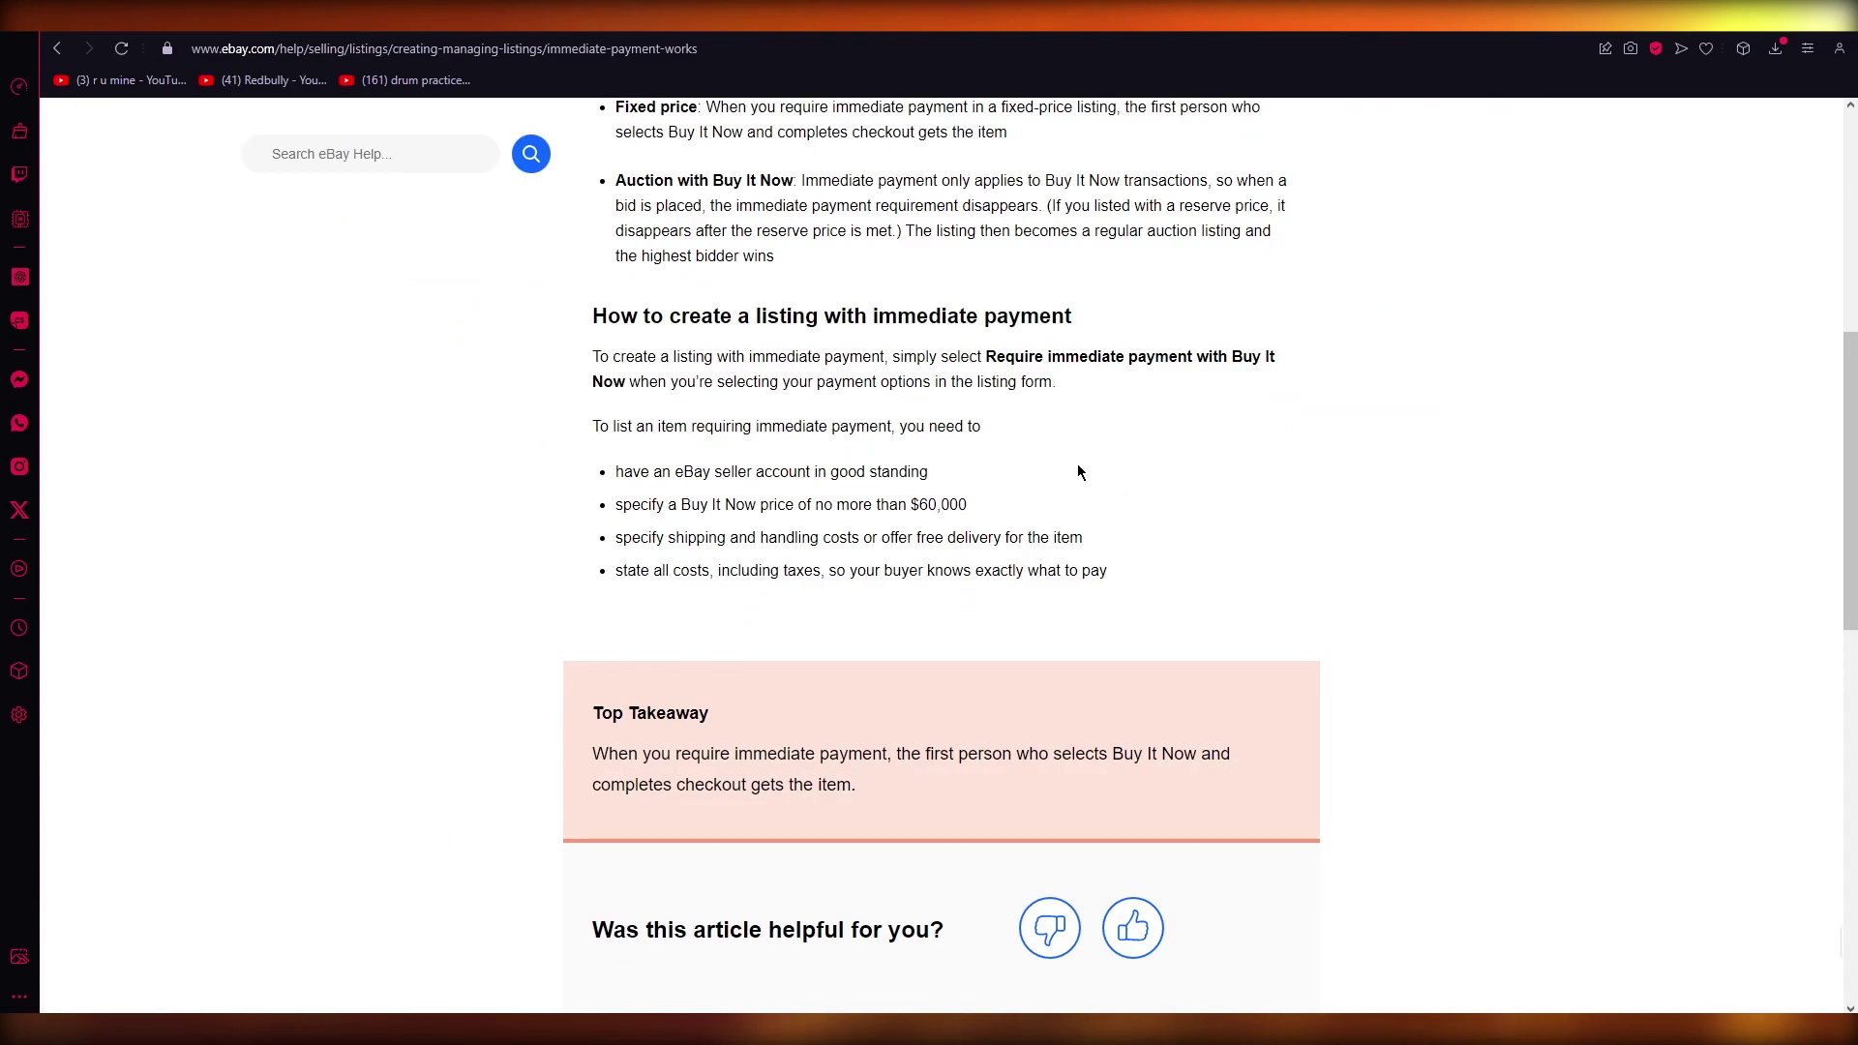
pyautogui.scroll(-6, 1057, 510)
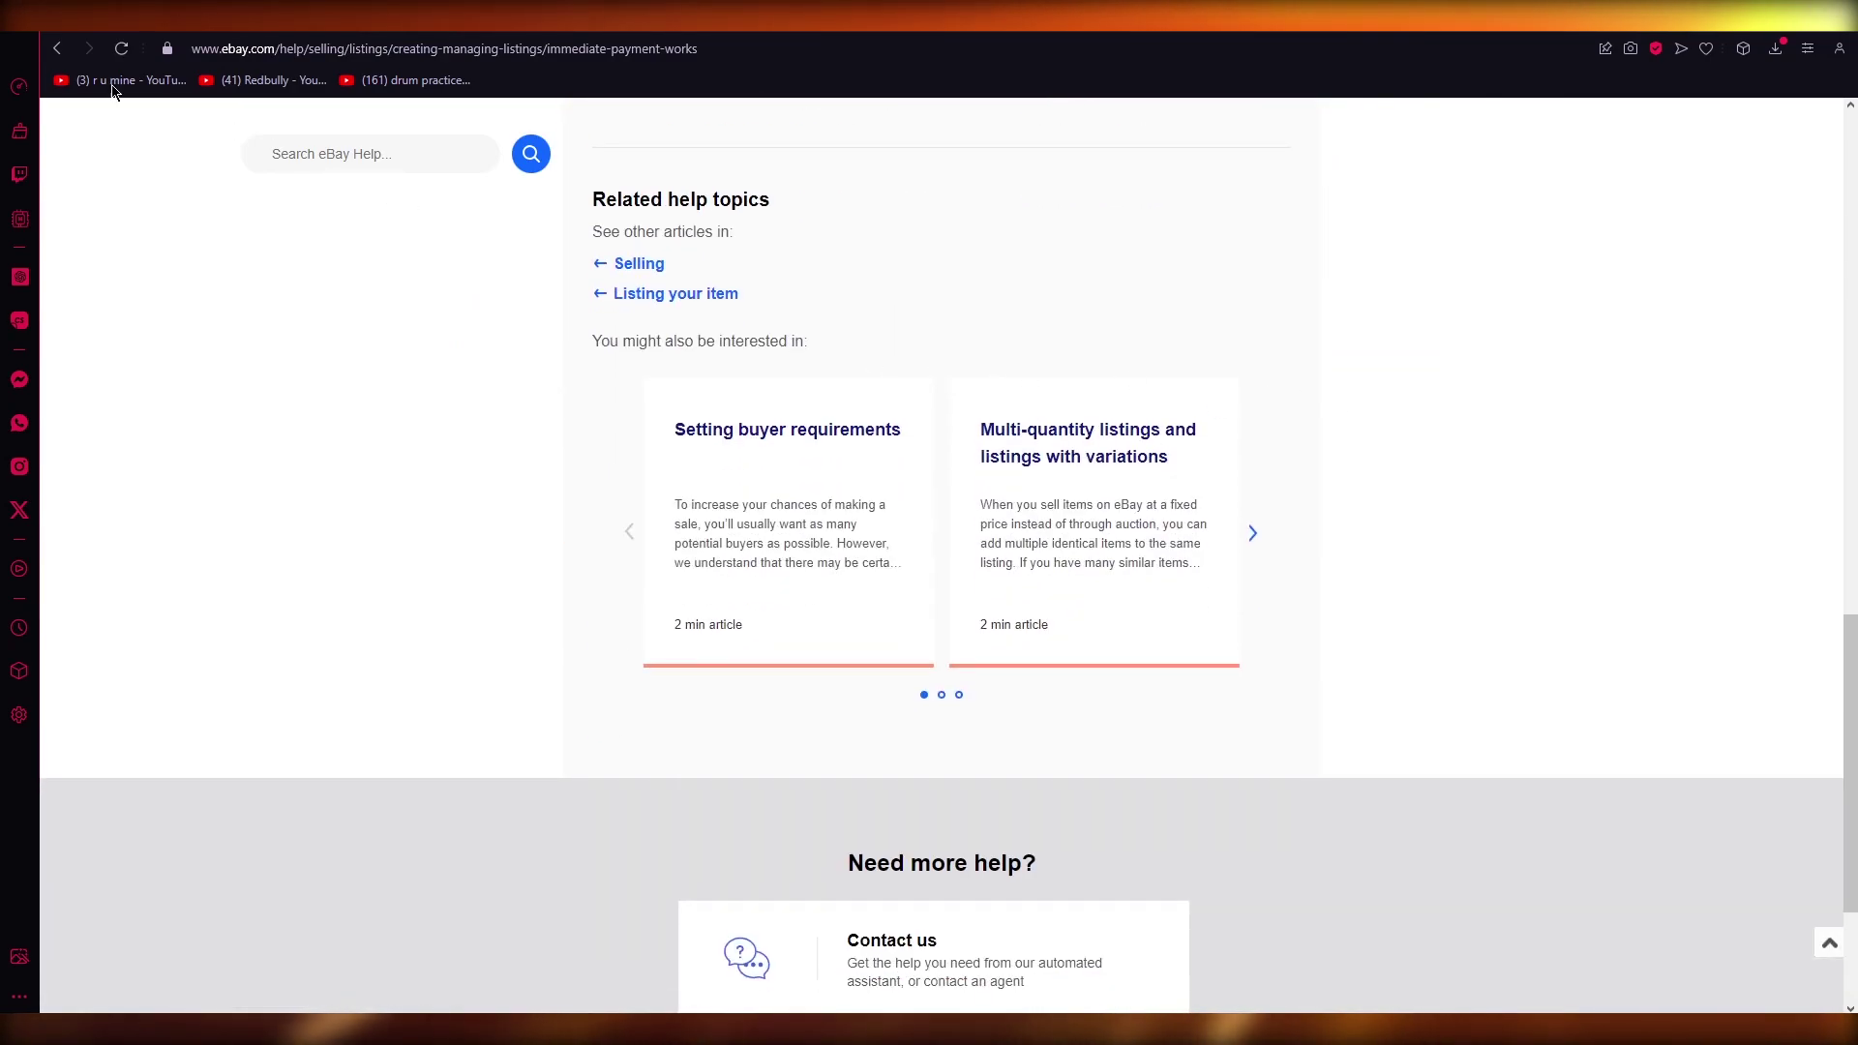
# Step: Go back from the help article toward the PayPal Account settings page
pyautogui.click(56, 48)
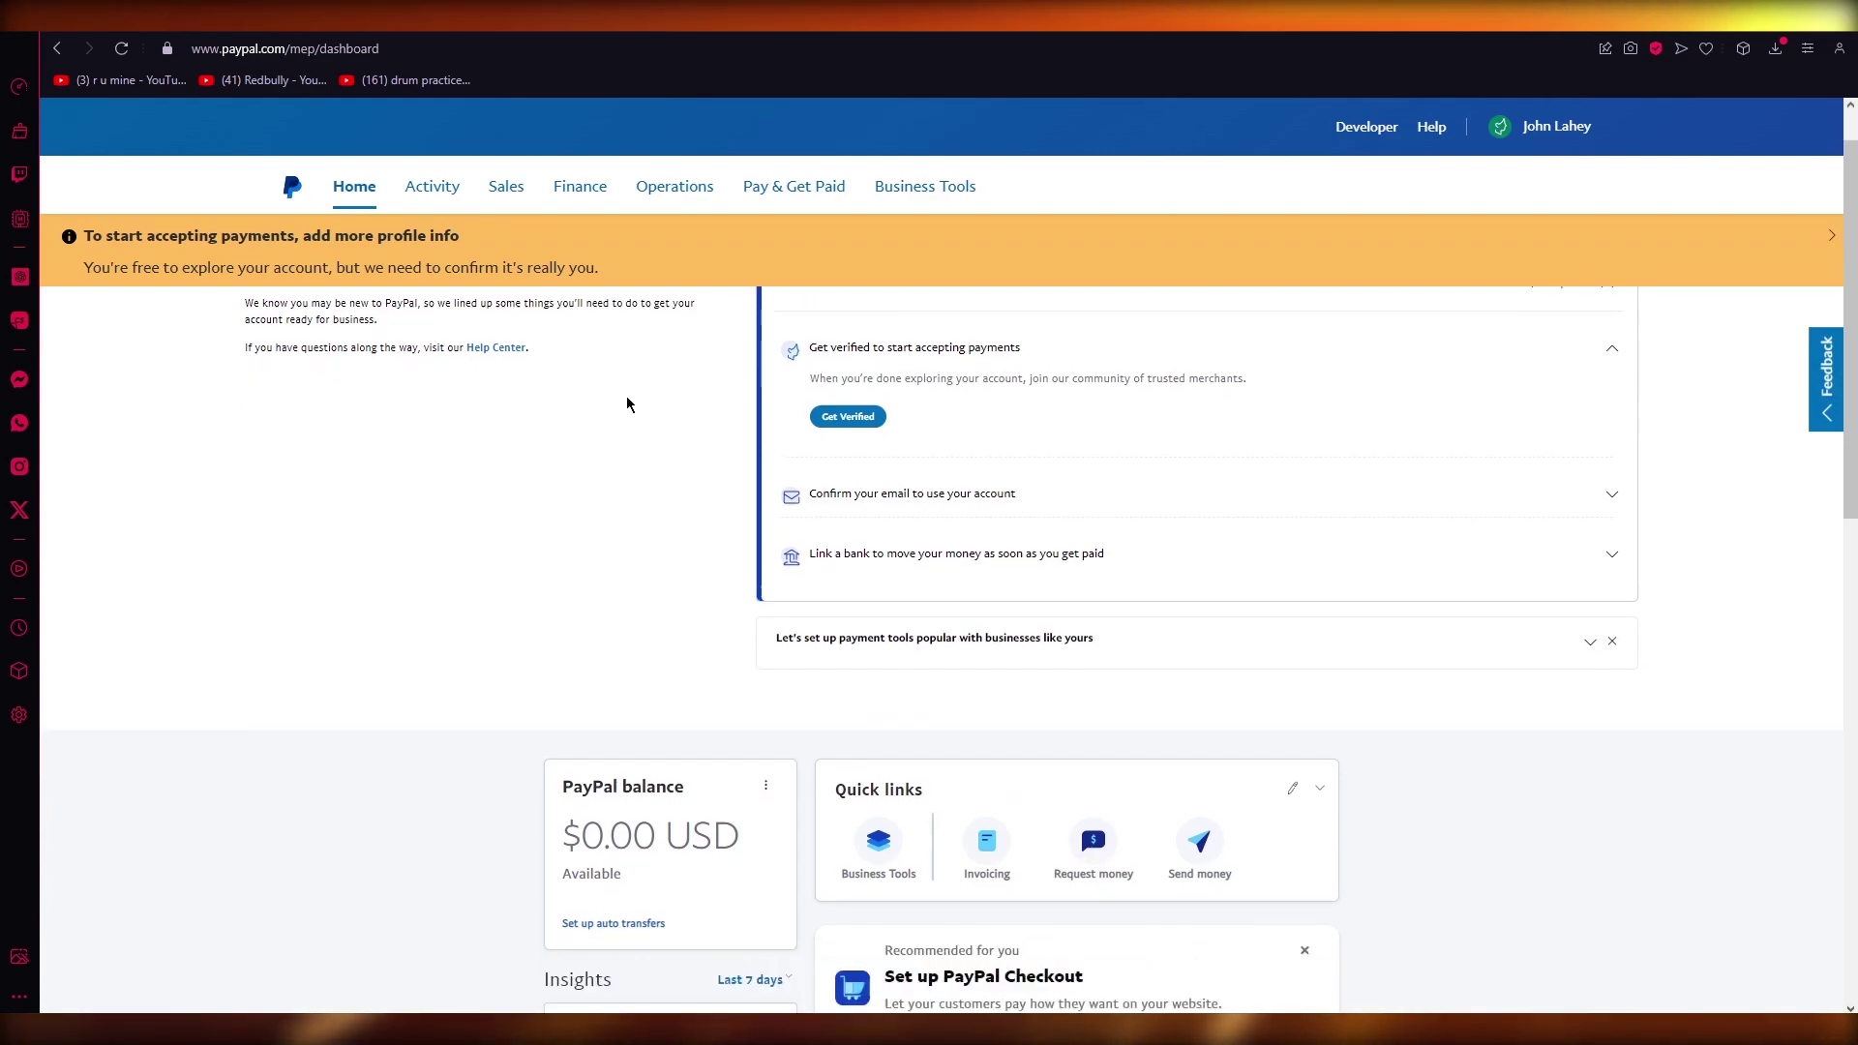
pyautogui.scroll(-2, 581, 378)
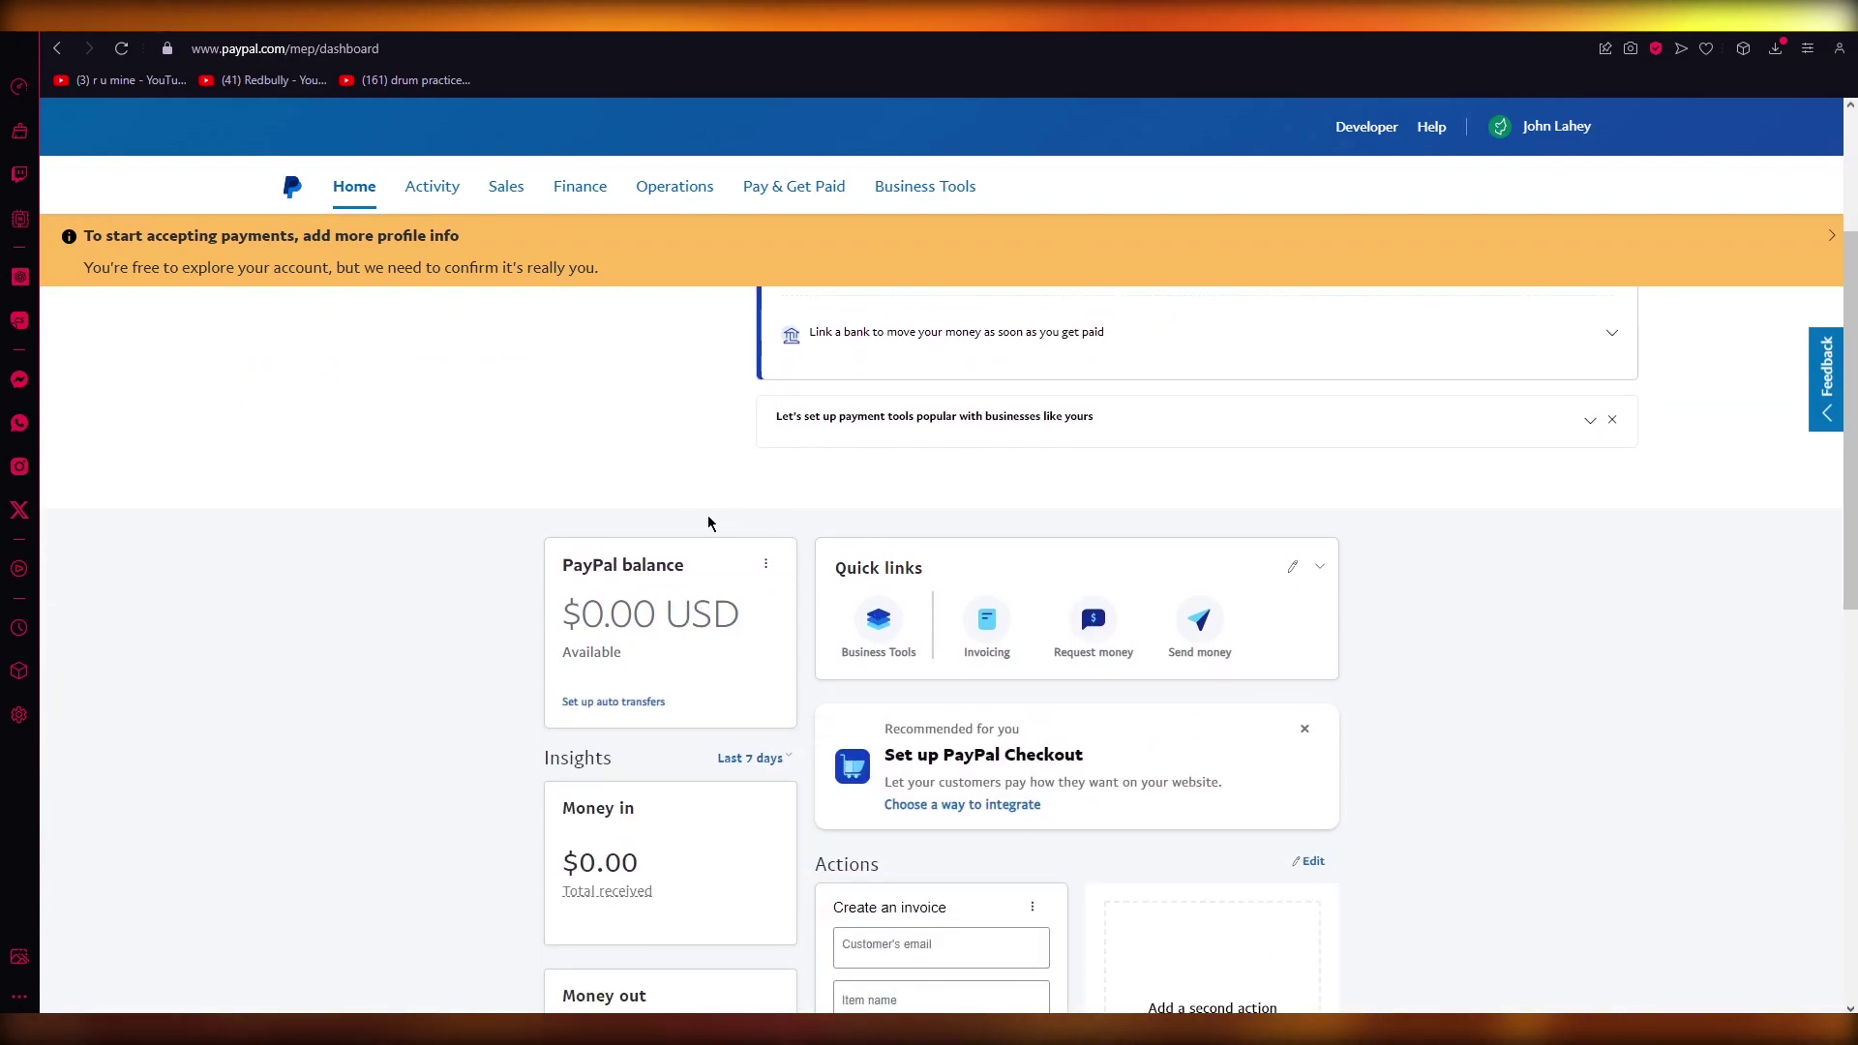